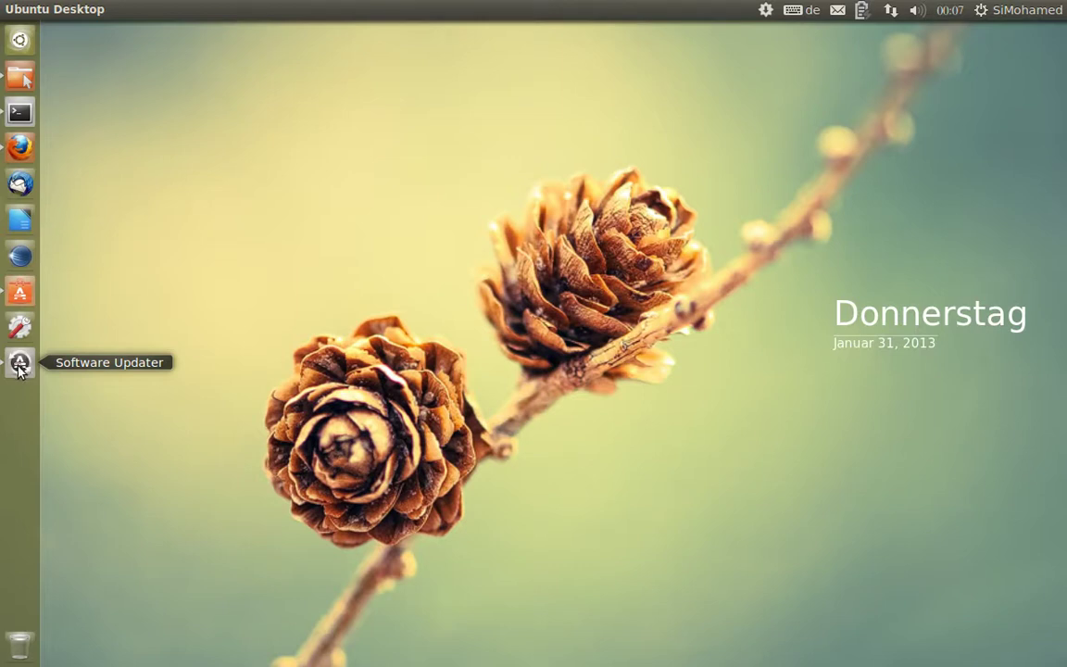
Step: Open the Dash's applications view and browse the installed applications as far as Chromium Web Browser
left_click(19, 367)
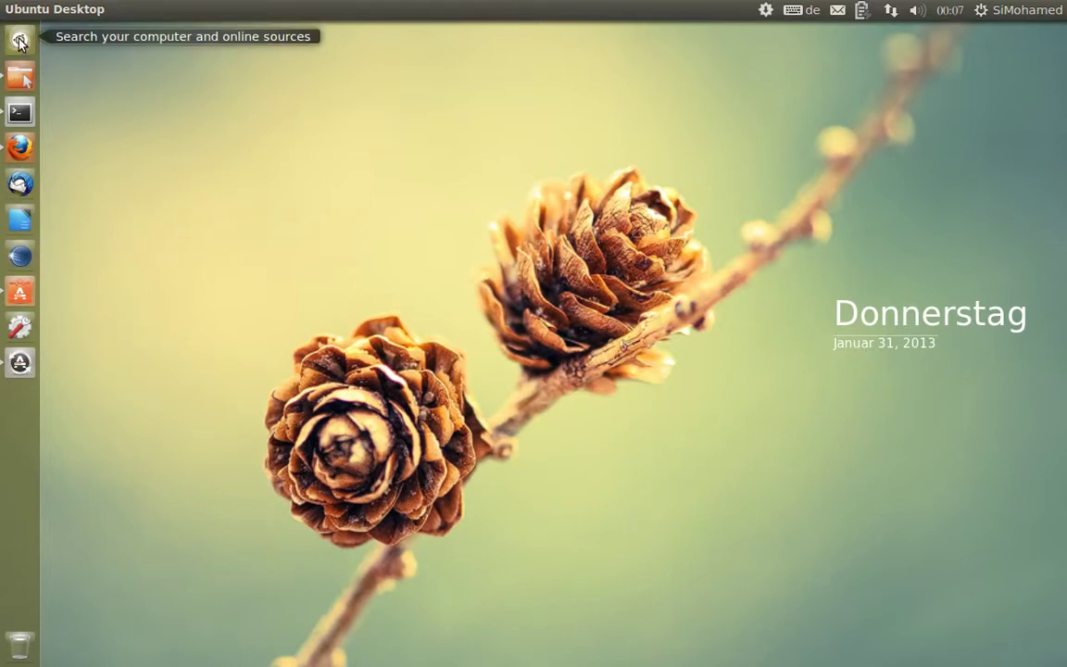
left_click(21, 40)
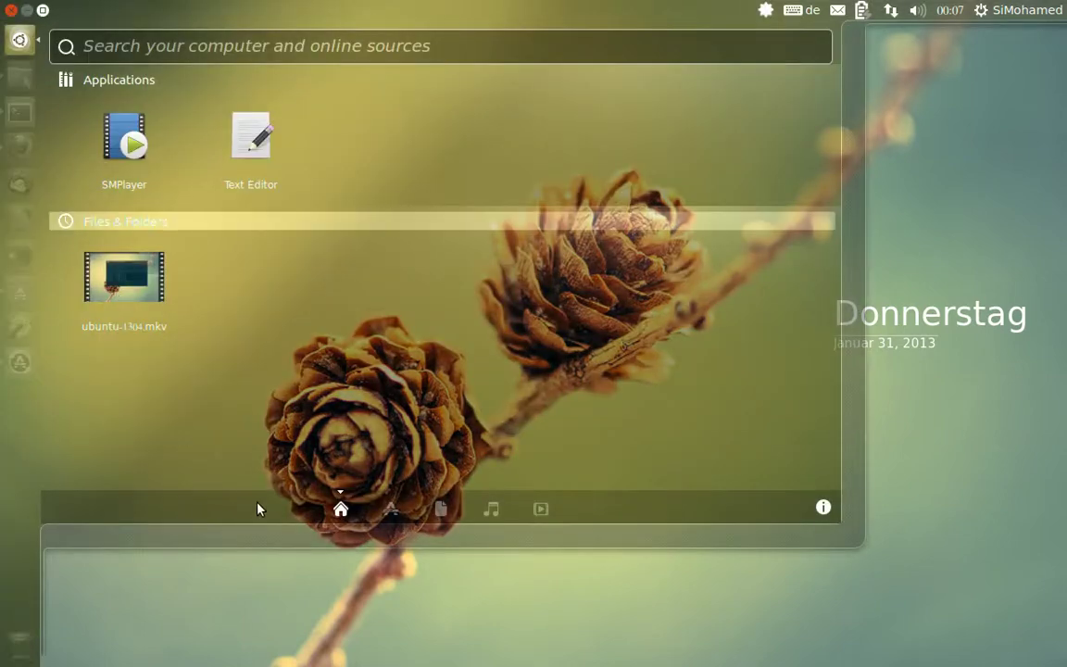
left_click(390, 508)
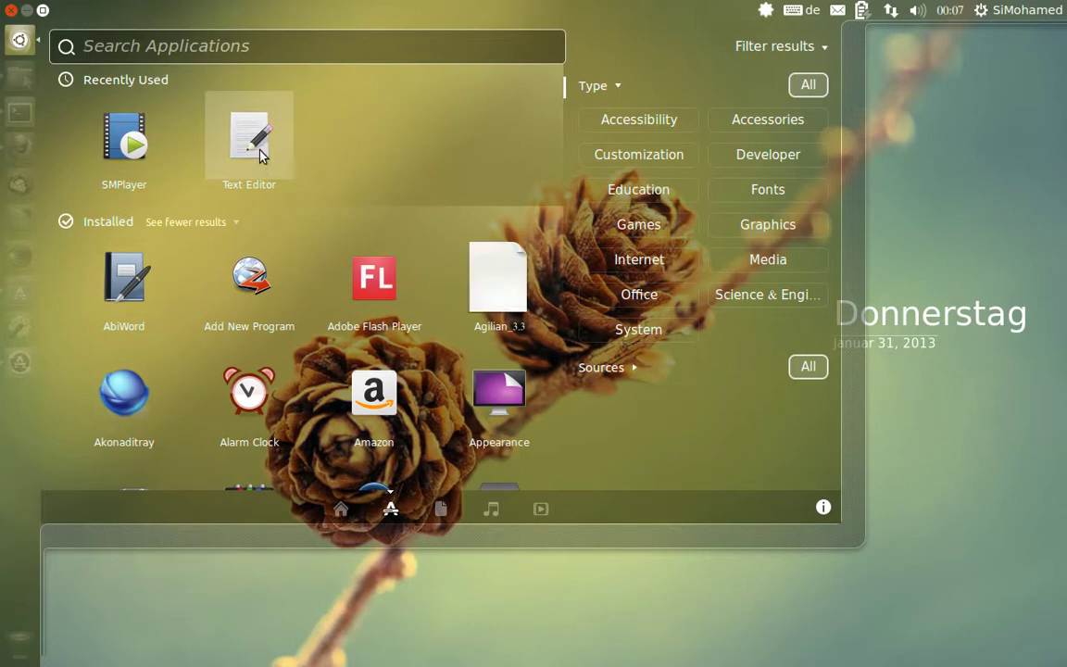
scroll(403, 291, "down", 3)
scroll(403, 289, "down", 5)
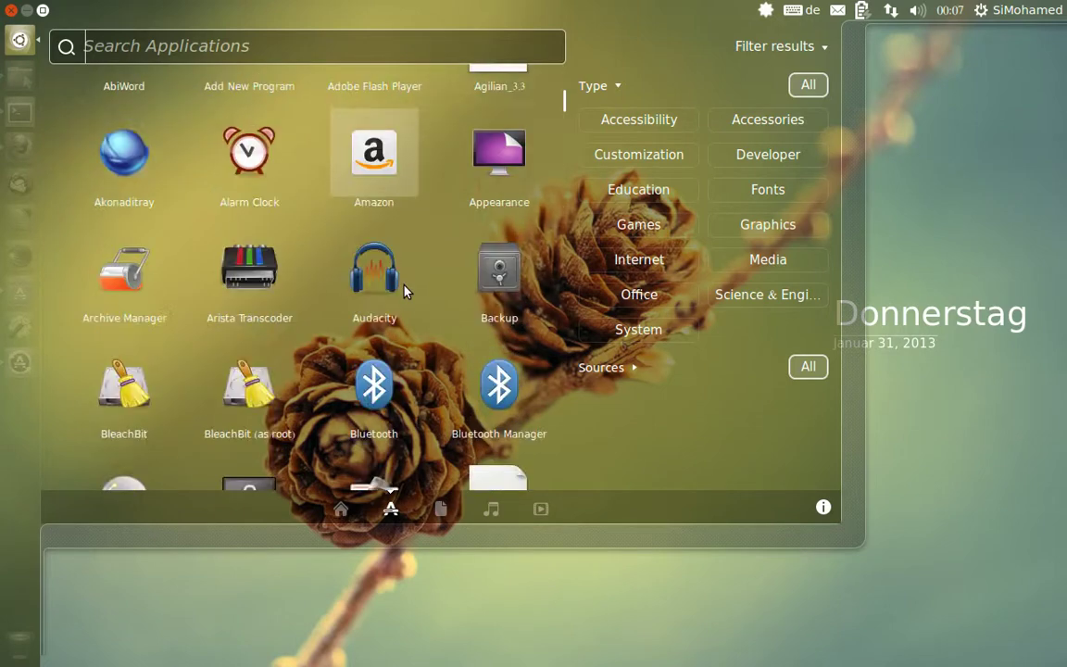
scroll(481, 345, "down", 5)
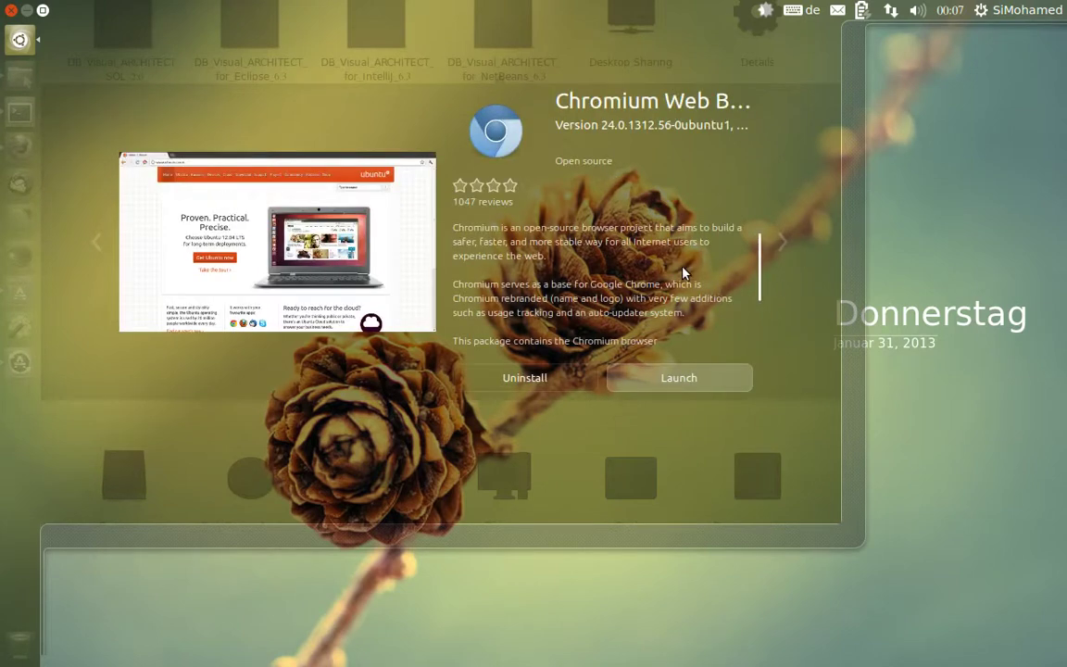
Step: Page through the application previews from Chromium Web Browser to Compiz Fusion Icon, and close the Dash
left_click(781, 241)
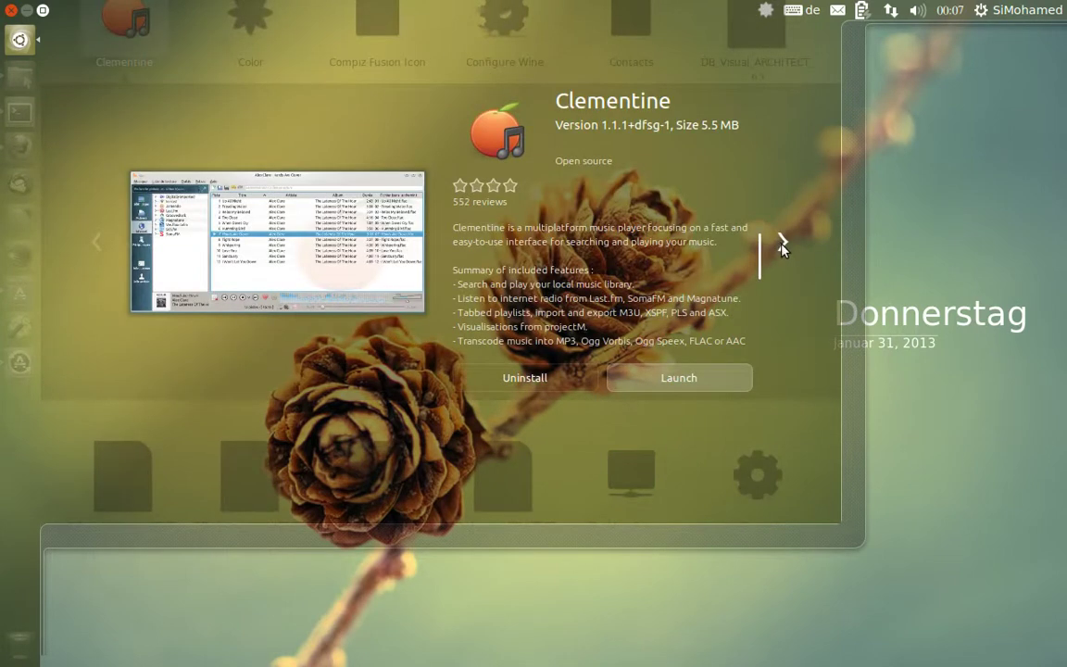
left_click(783, 243)
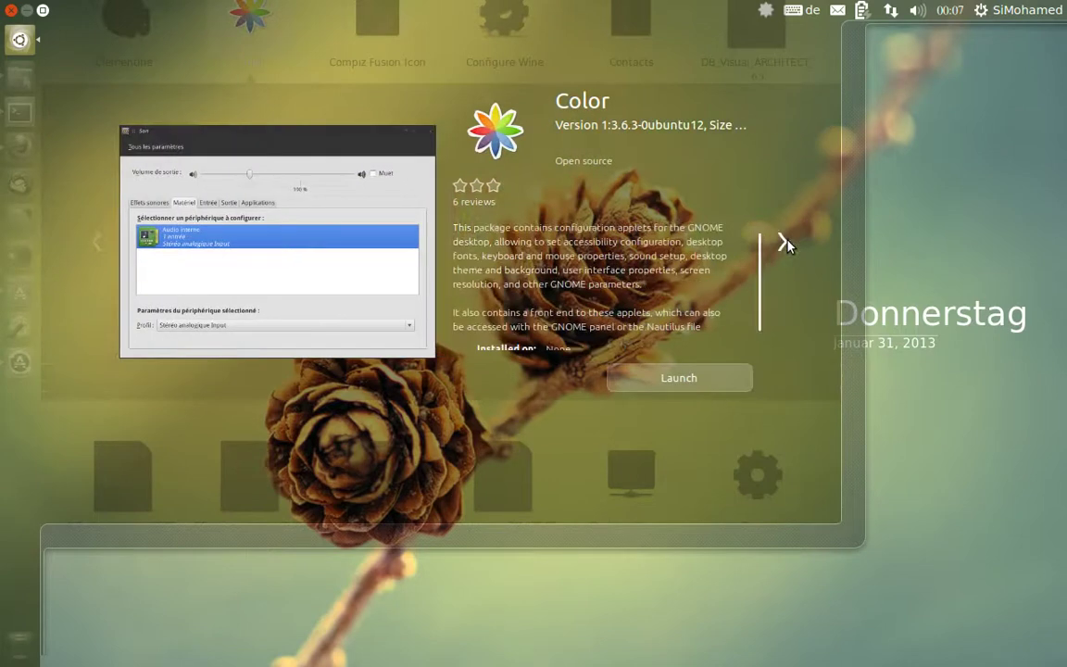
left_click(783, 242)
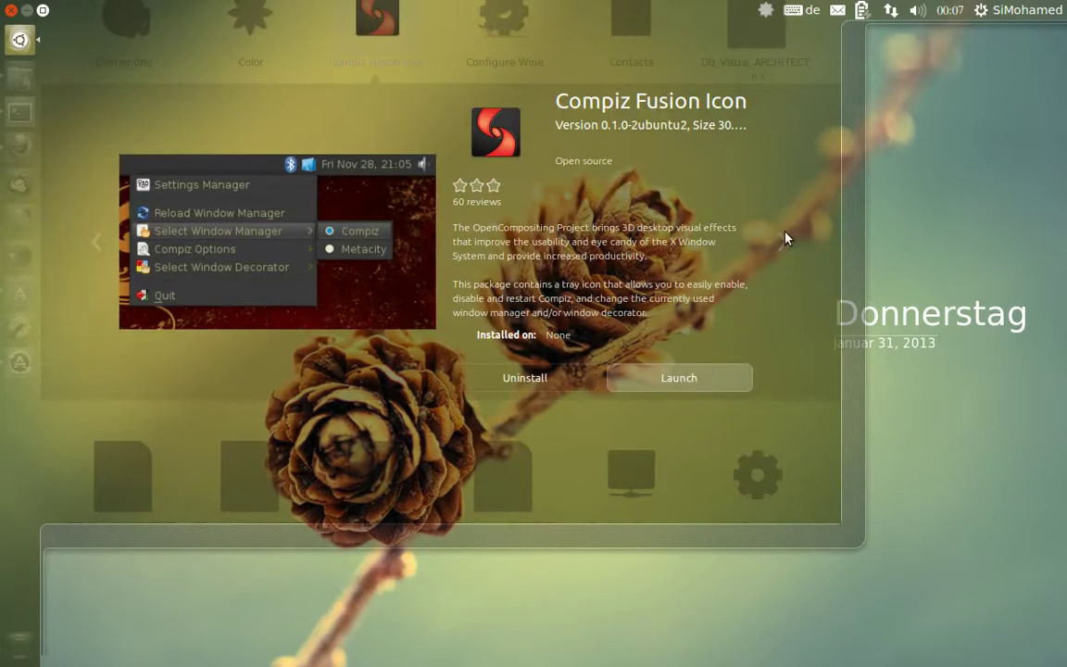
key("Escape")
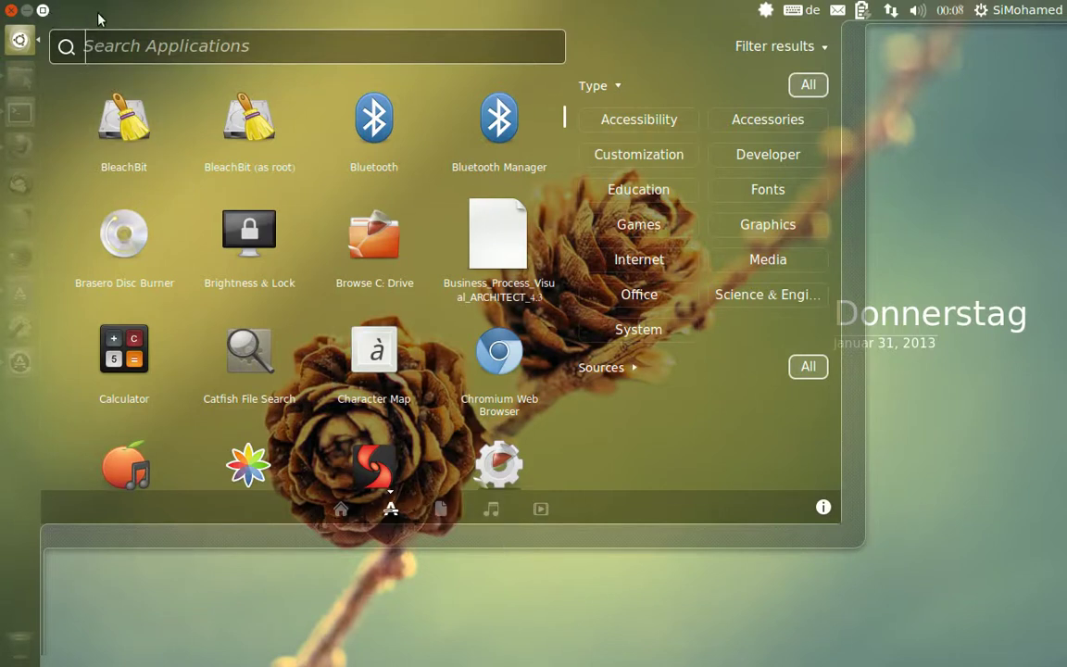
left_click(42, 11)
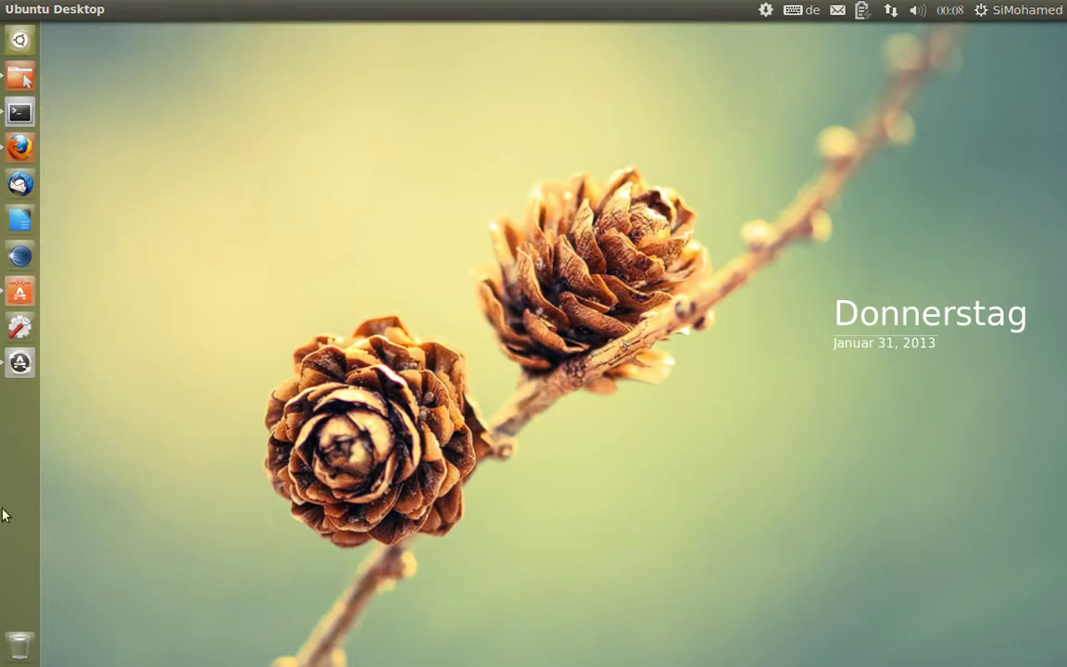
Step: Enable workspaces in the Appearance behaviour settings and try out the workspace overview
left_click(27, 326)
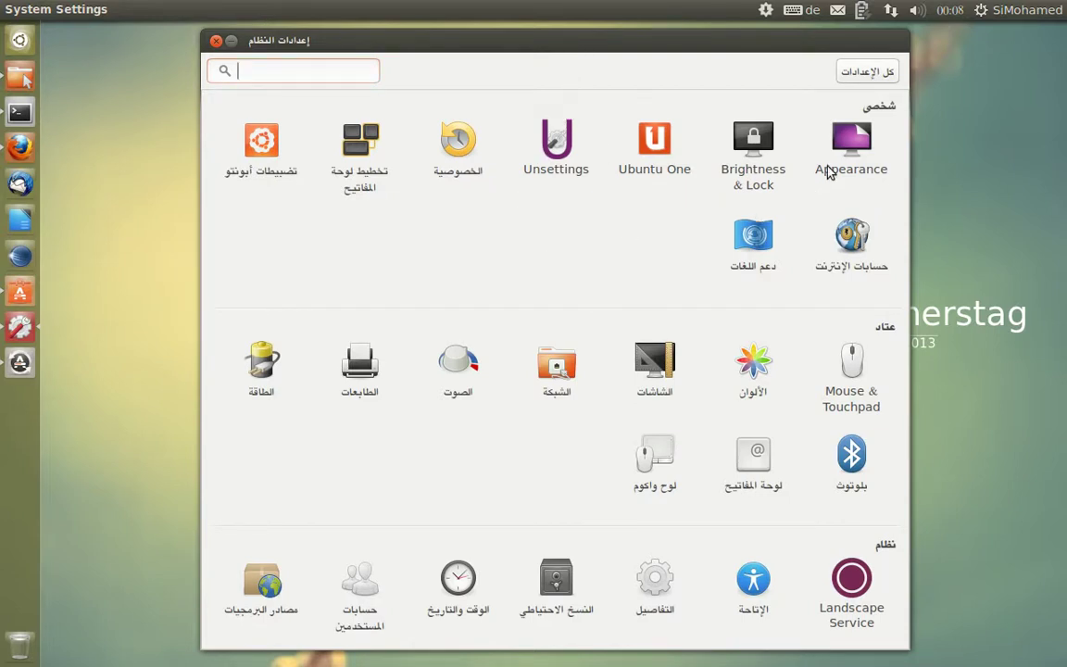
left_click(867, 149)
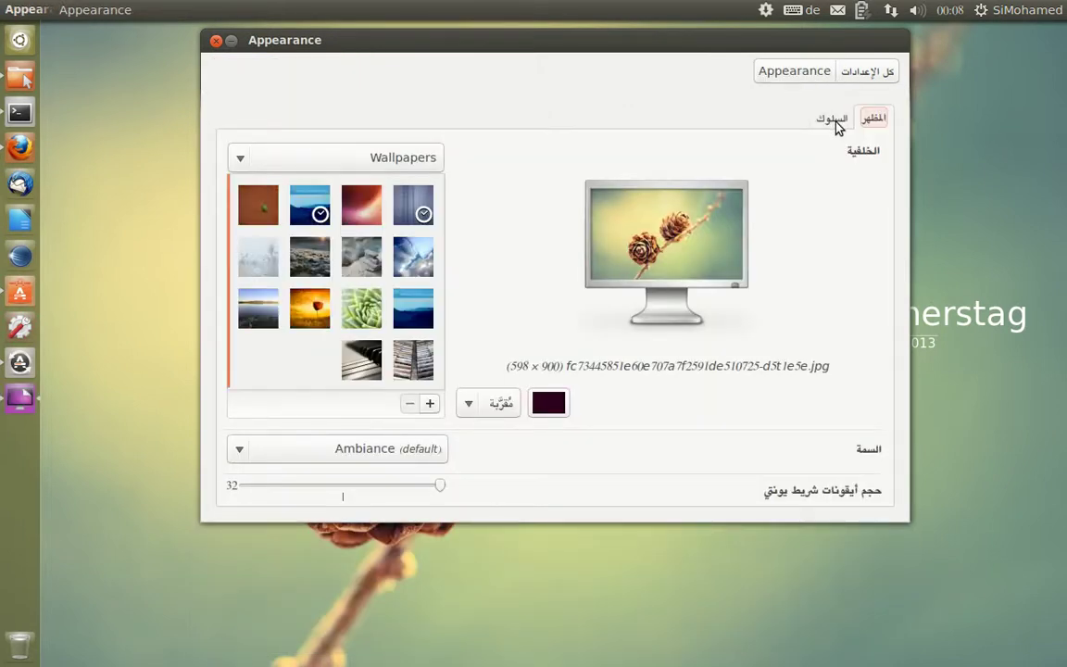
left_click(834, 122)
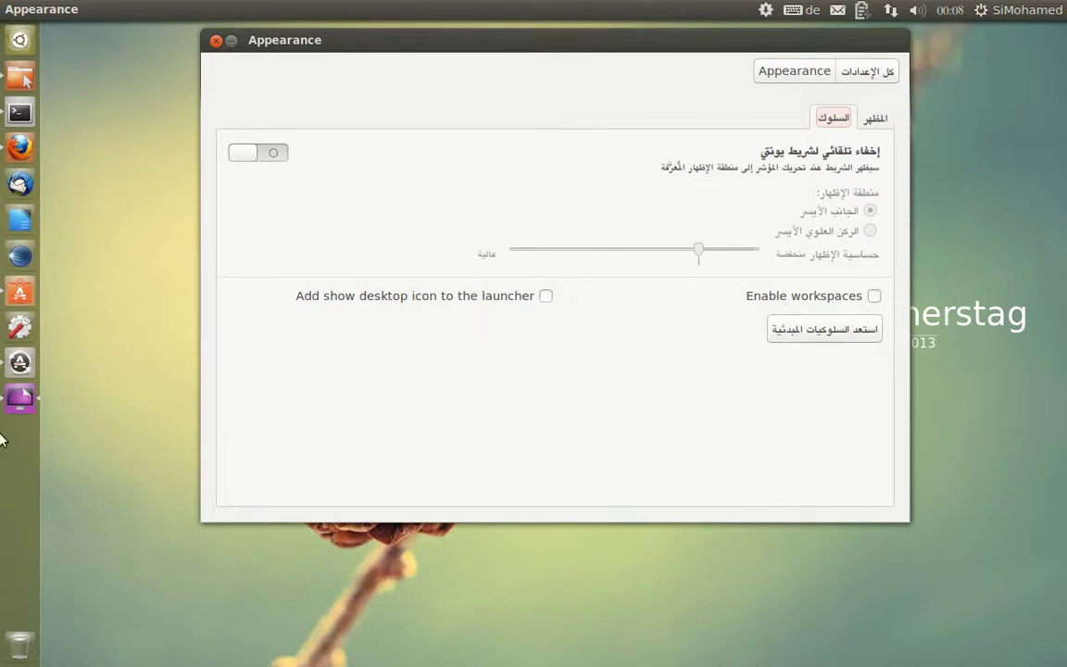
left_click(880, 299)
left_click(12, 432)
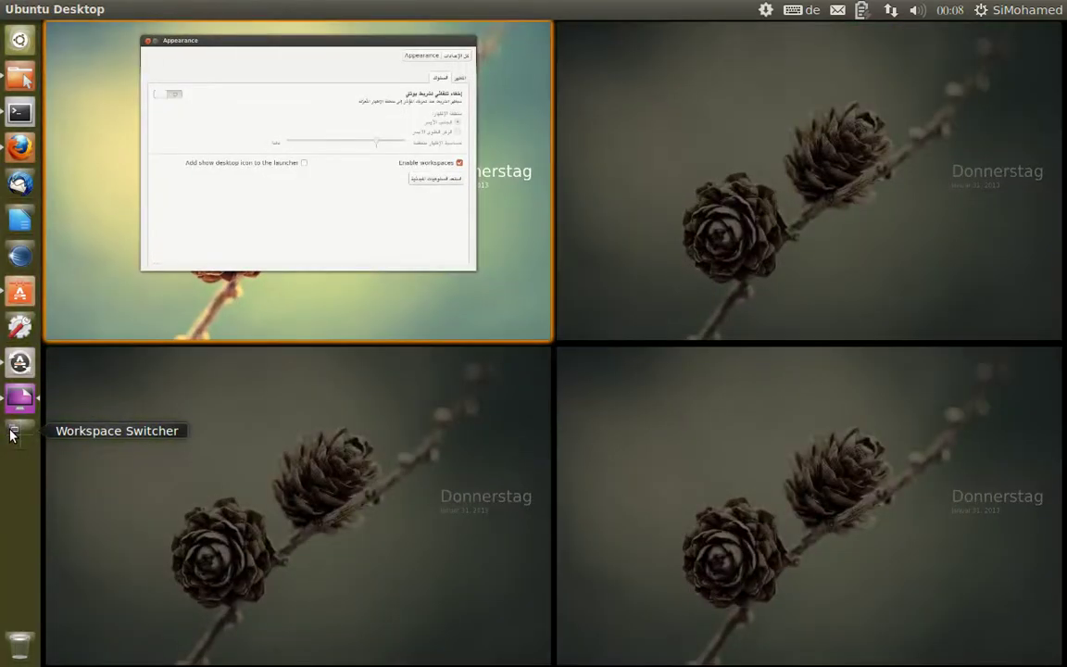
left_click(13, 432)
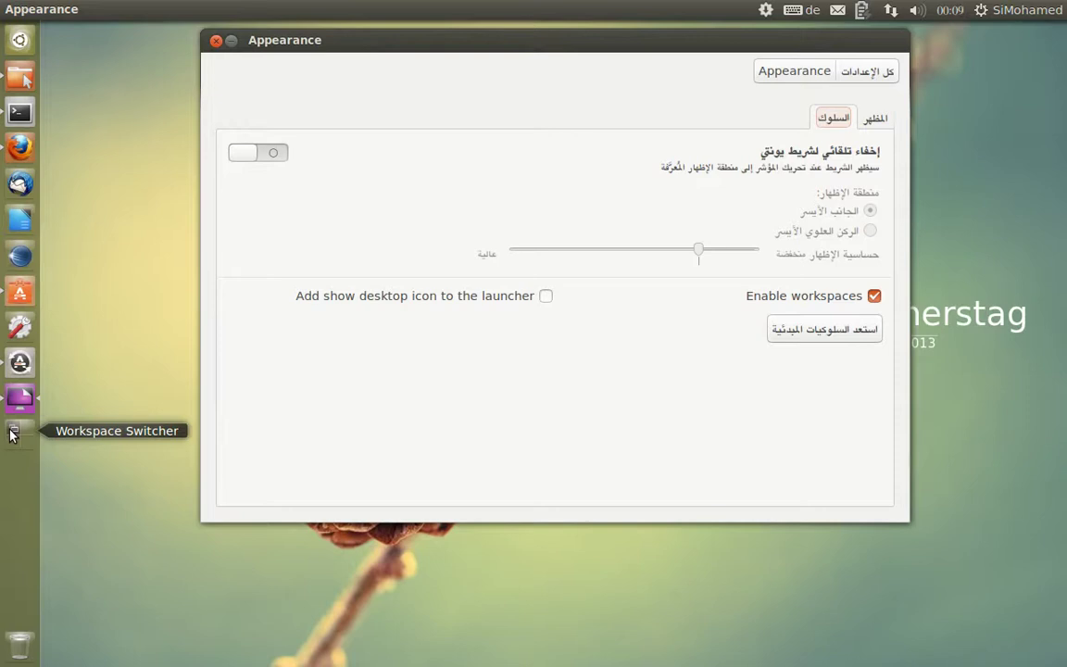
left_click(874, 296)
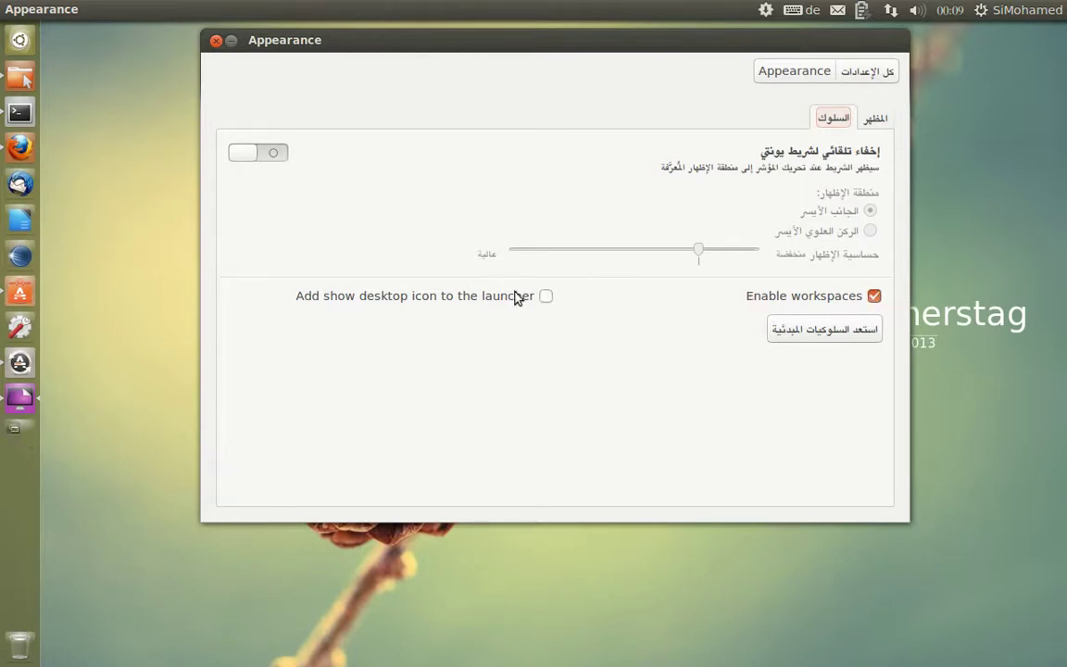
Step: Add the show desktop icon to the launcher and try it out on the open window
left_click(546, 296)
left_click(22, 471)
left_click(23, 471)
left_click(22, 470)
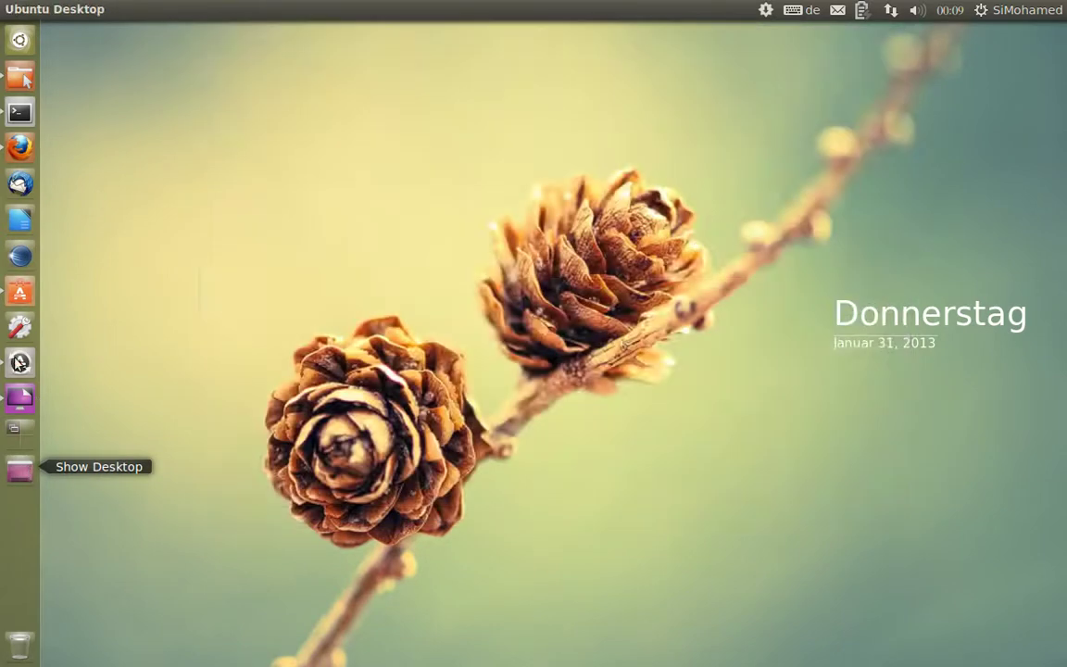
Step: Bring up Firefox with the Appearance window over it, and hide and restore both windows with Show Desktop
left_click(20, 145)
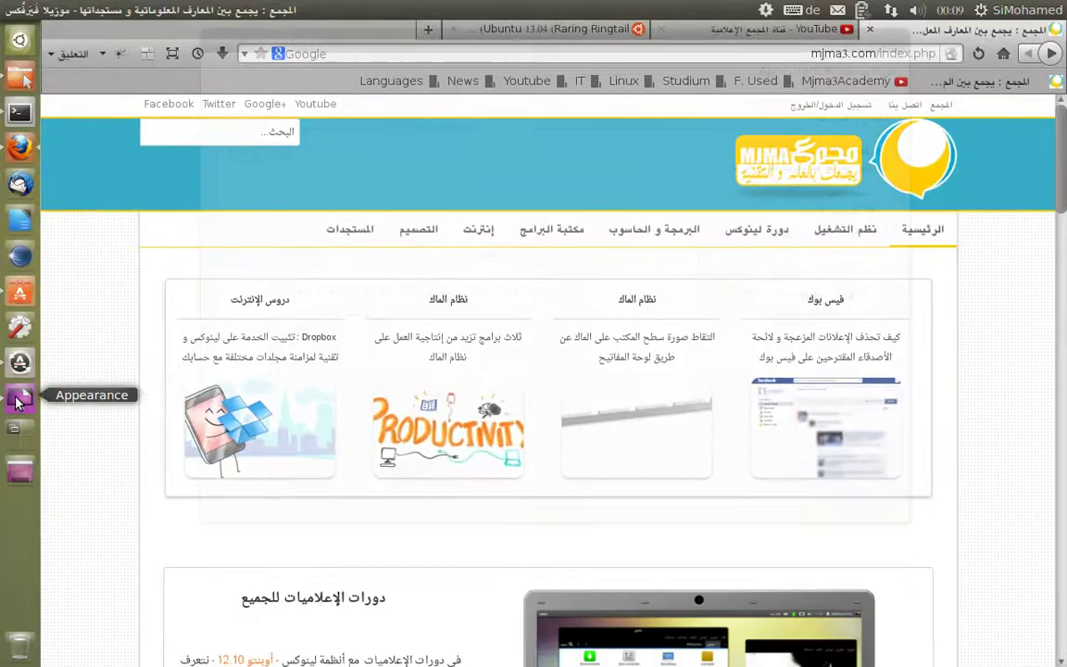
left_click(21, 399)
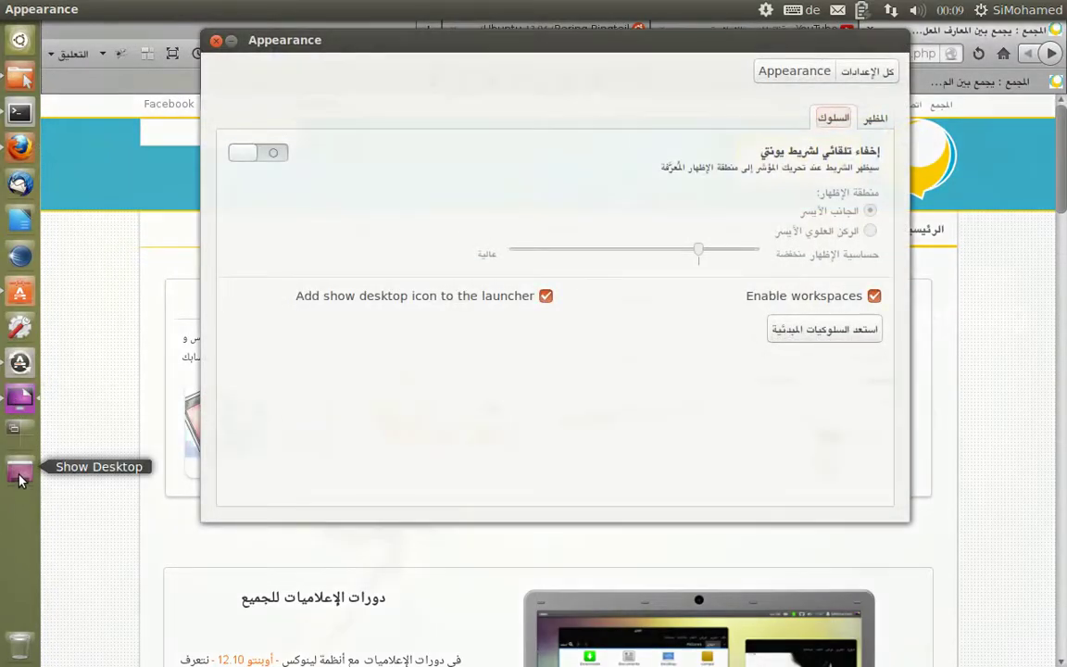
left_click(20, 474)
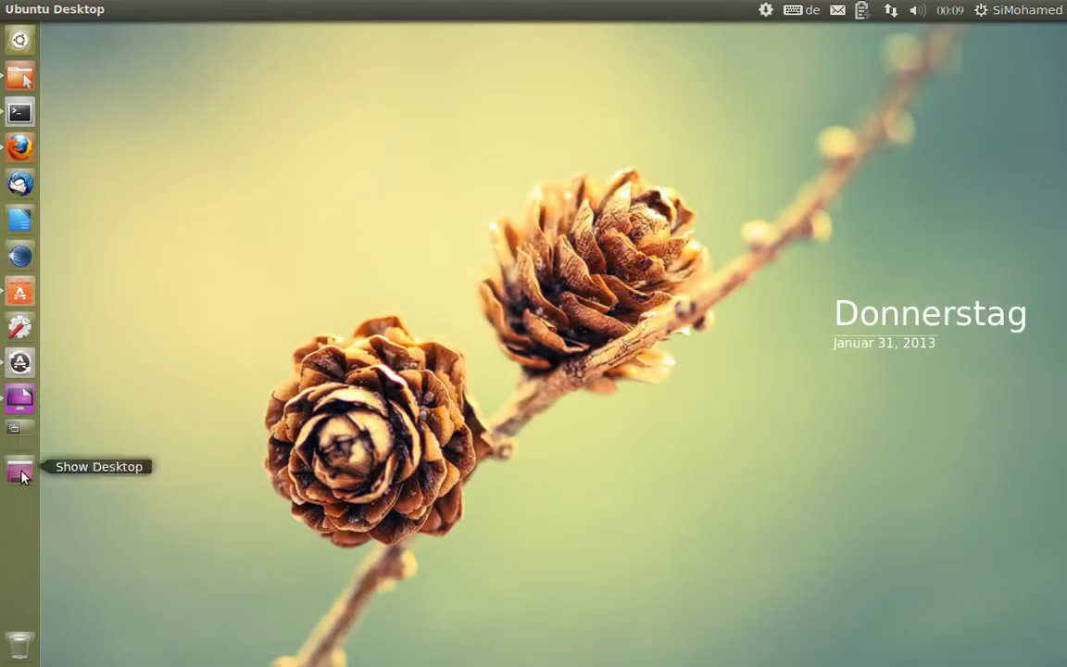
left_click(20, 473)
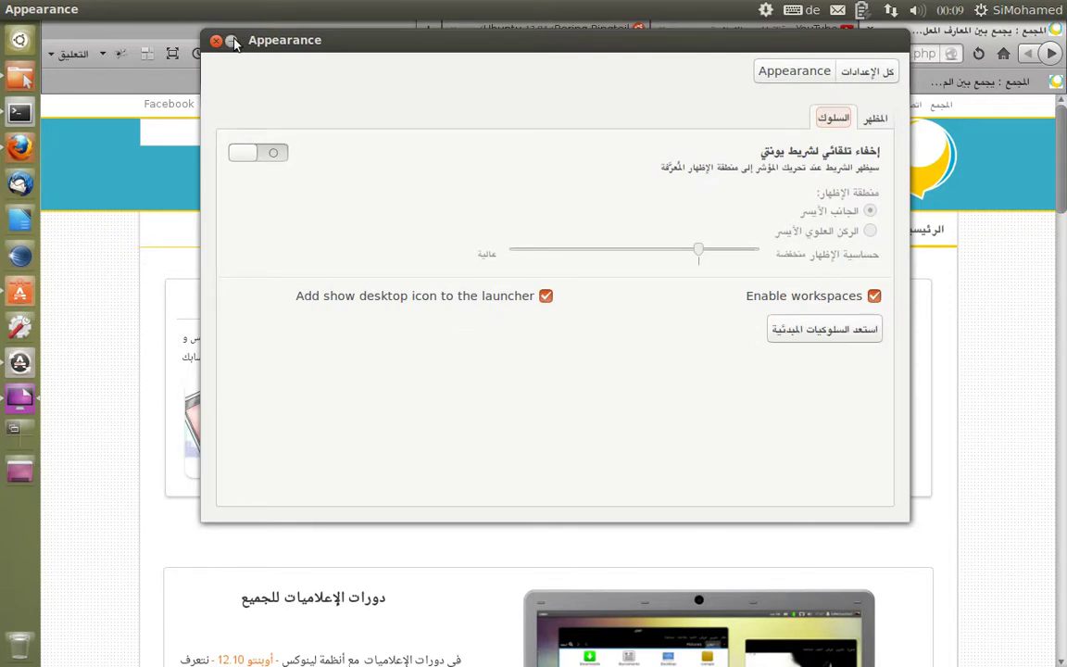
Step: Return from Appearance to the overview of all settings, and minimize the System Settings and Firefox windows
left_click(888, 74)
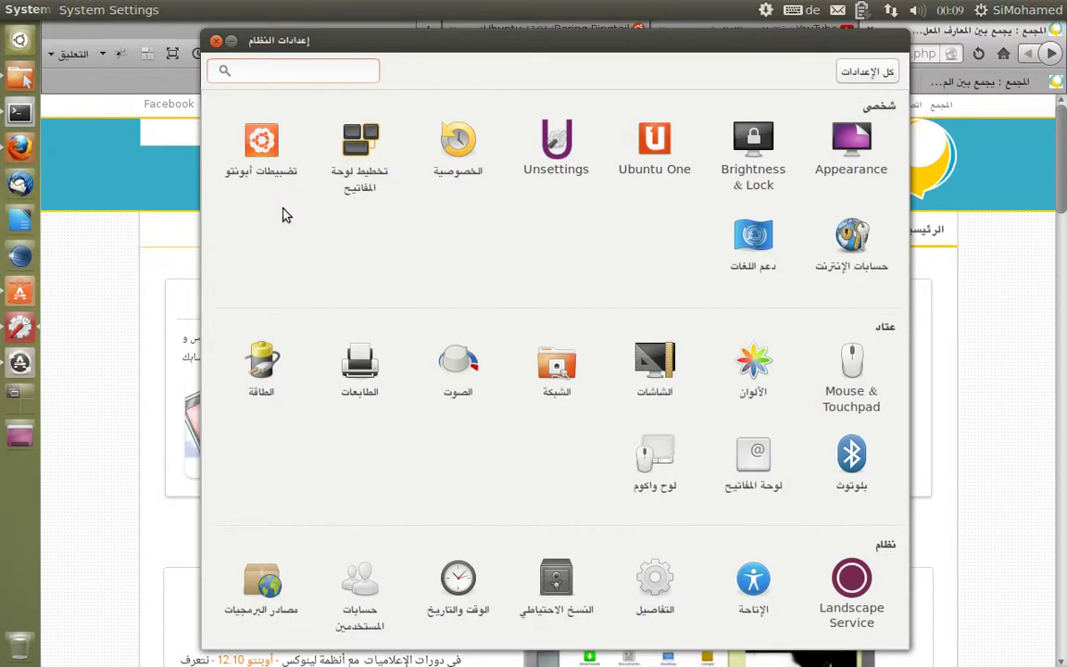
left_click(234, 43)
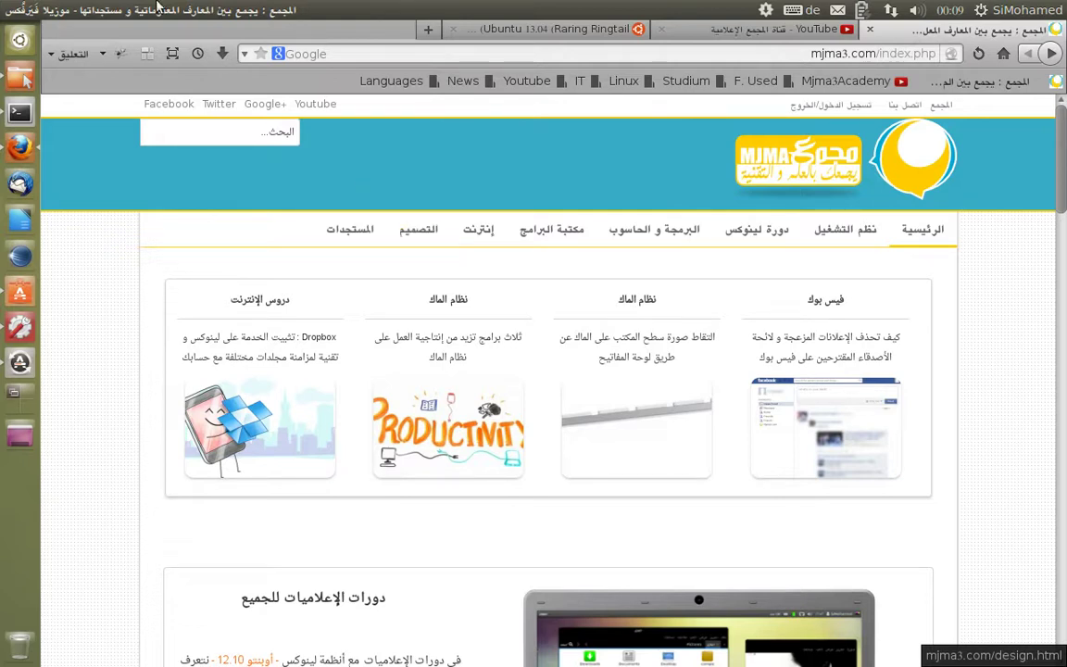
left_click(28, 10)
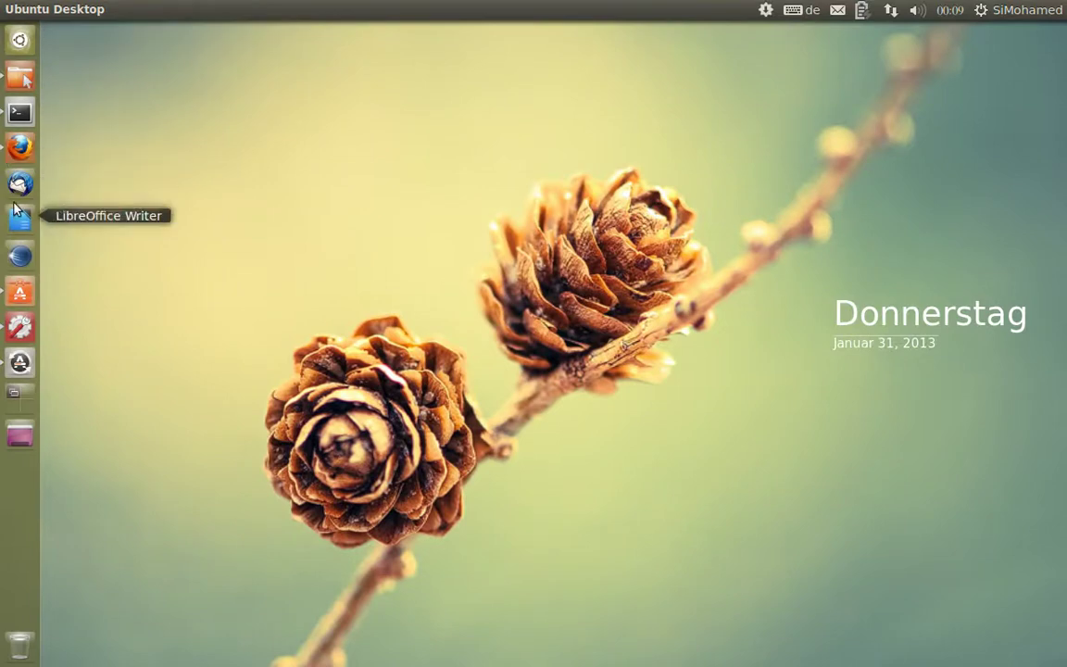
Step: Restore Firefox, try out unmaximizing, moving and remaximizing its window, and minimize it again
left_click(20, 146)
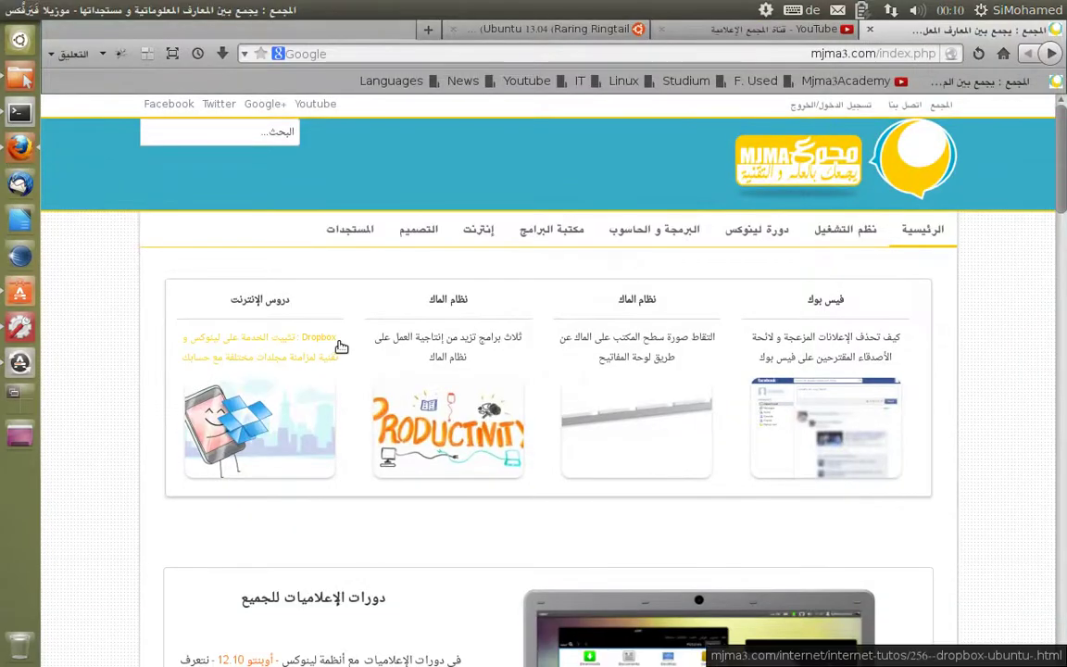
left_click_drag(401, 11, 455, 122)
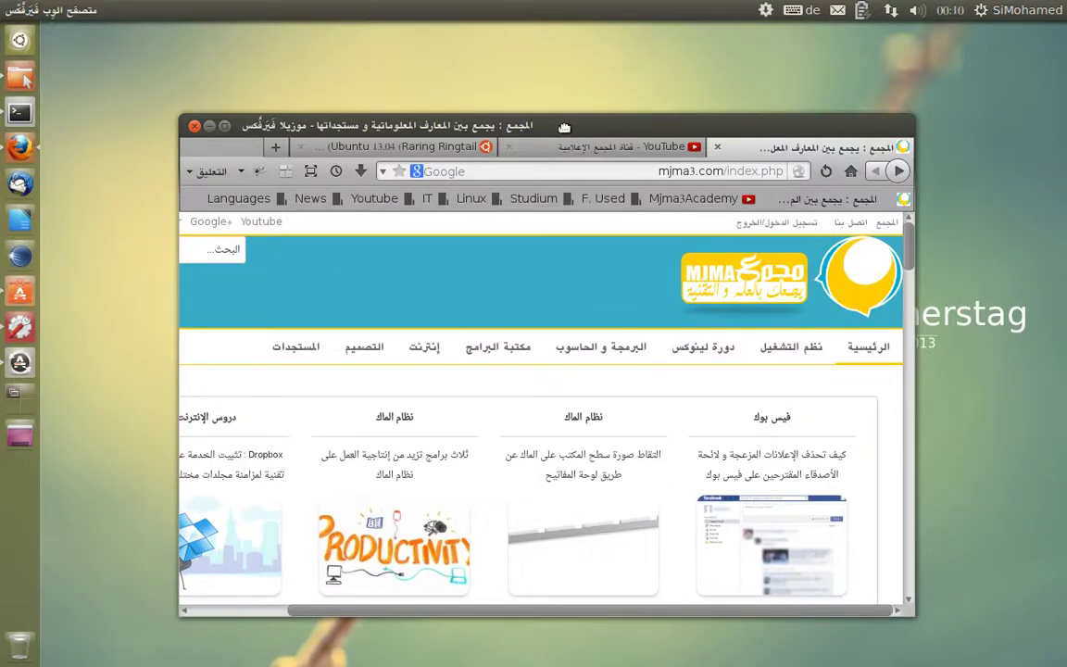
left_click_drag(565, 126, 2, 390)
left_click_drag(184, 30, 436, 5)
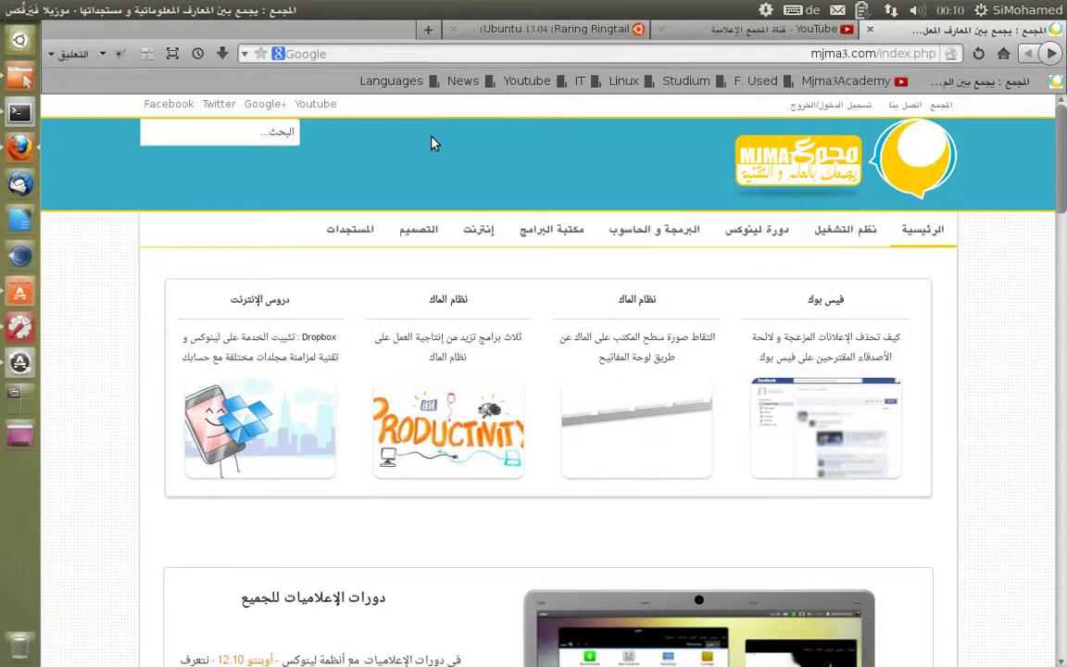
mouse_move(29, 13)
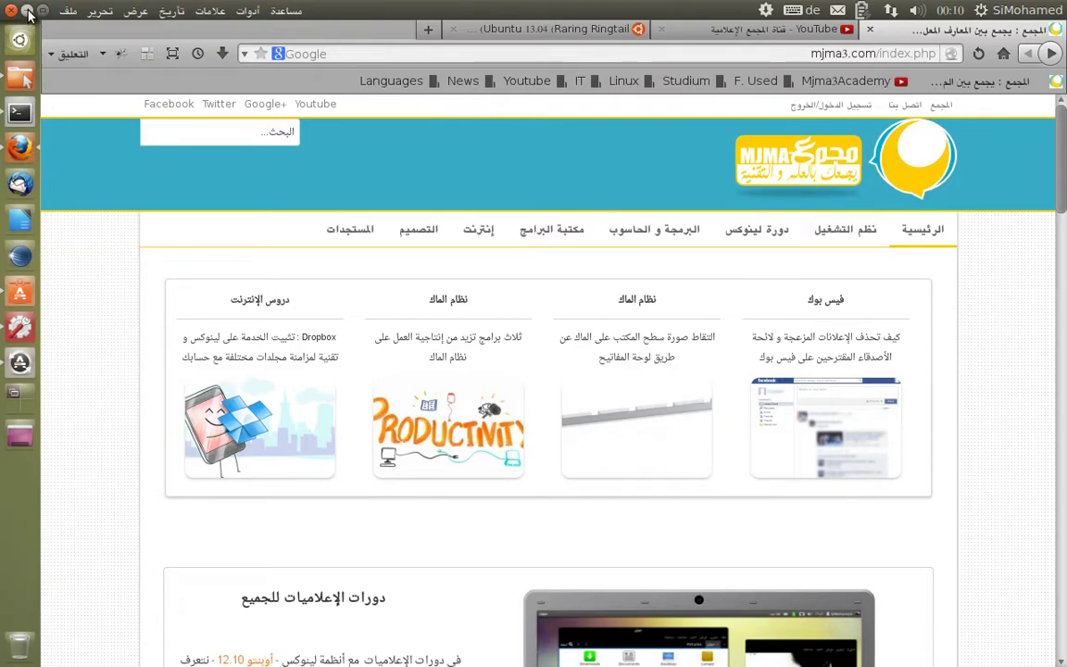
left_click(28, 10)
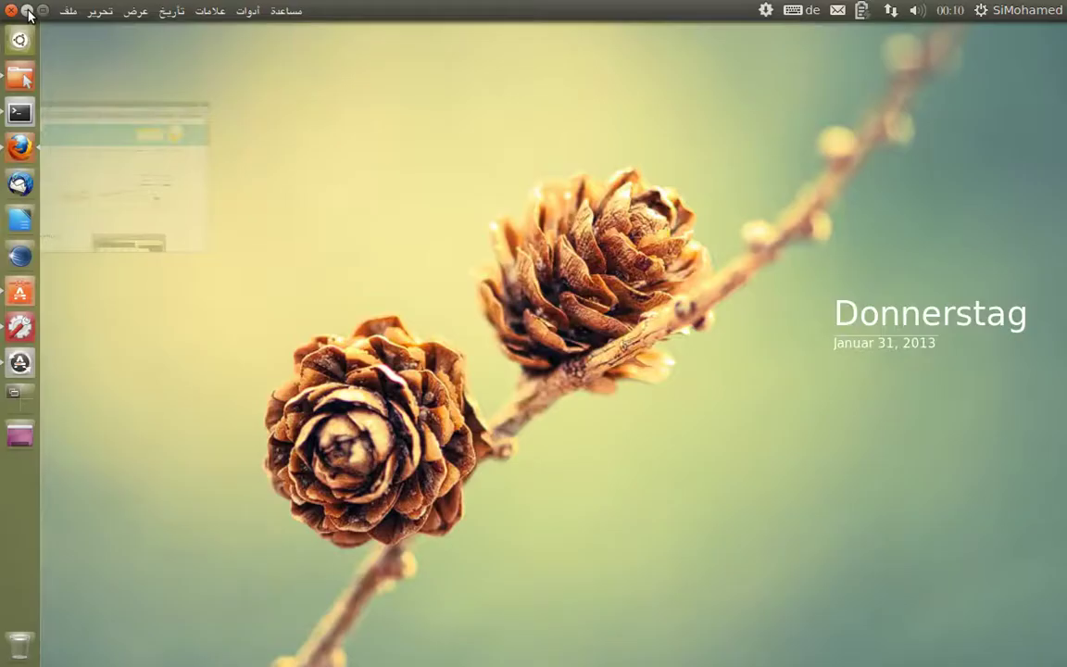
Step: View the available updates in Software Updater, including the Ubuntu base group's contents, and minimize its window
left_click(21, 362)
left_click_drag(713, 208, 573, 92)
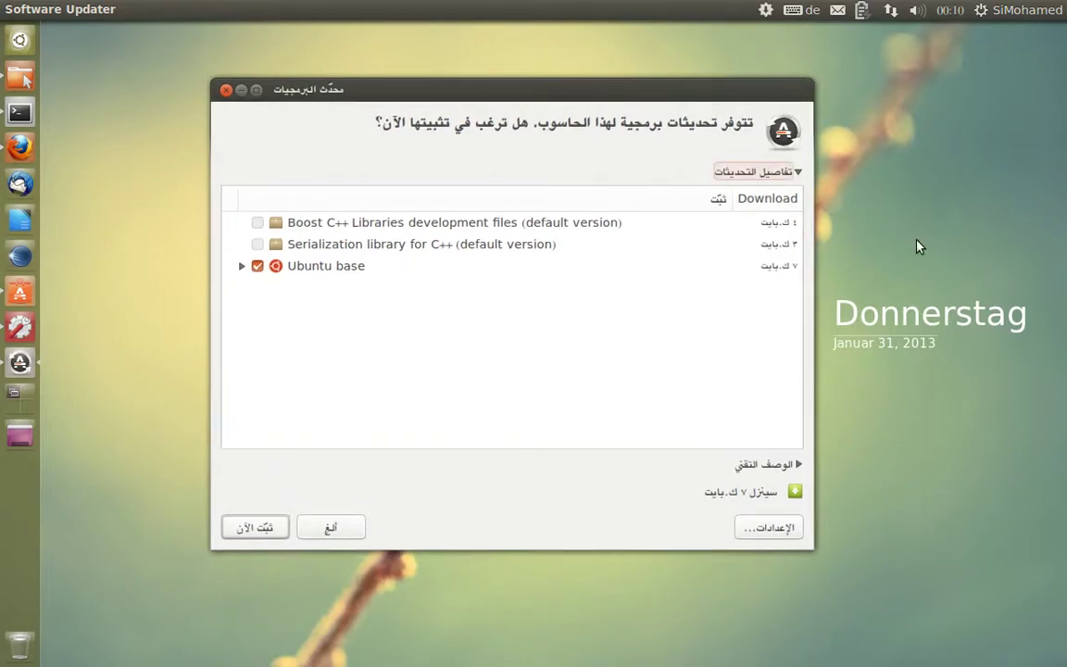
left_click(241, 267)
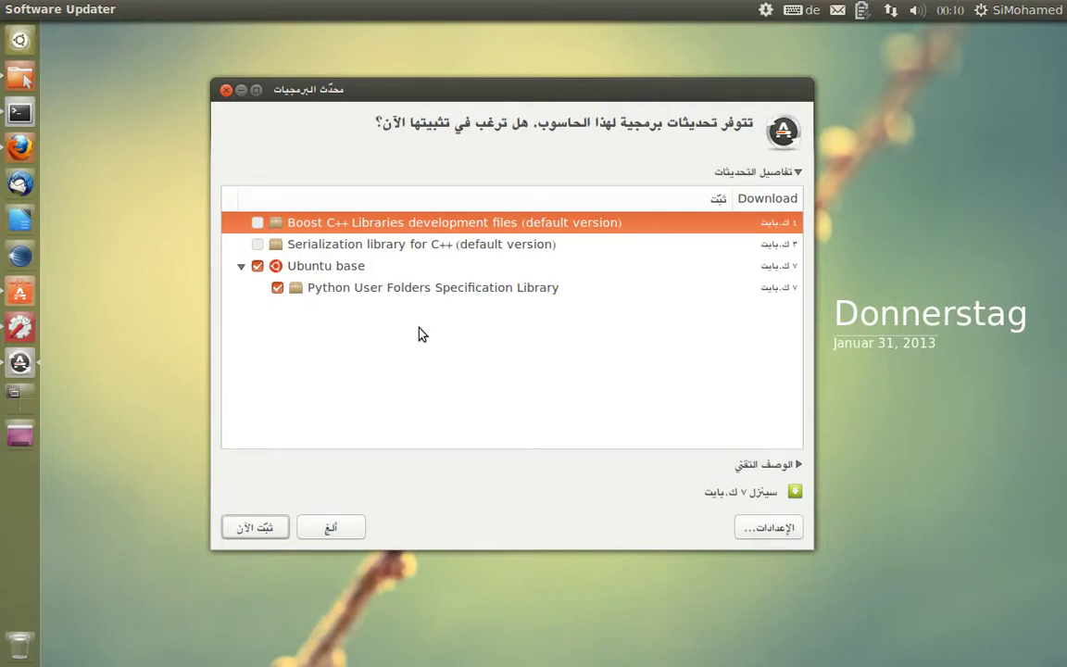
left_click(240, 90)
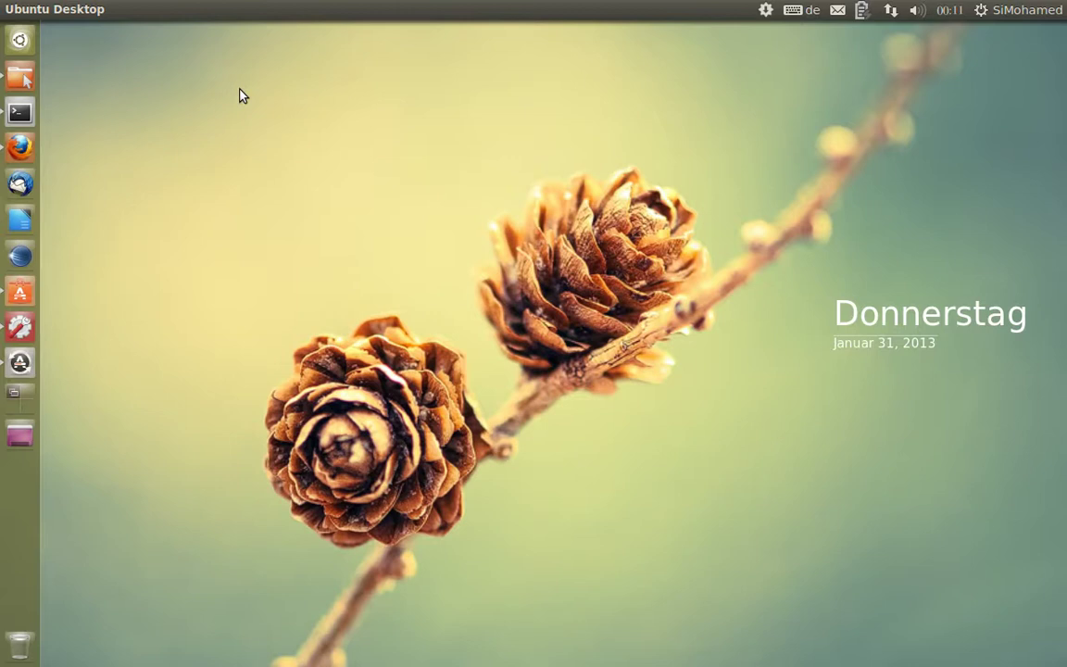
Step: Switch to Firefox and look through the Ubuntu 13.04 (Raring Ringtail) Daily Build page down to the file list
left_click(19, 146)
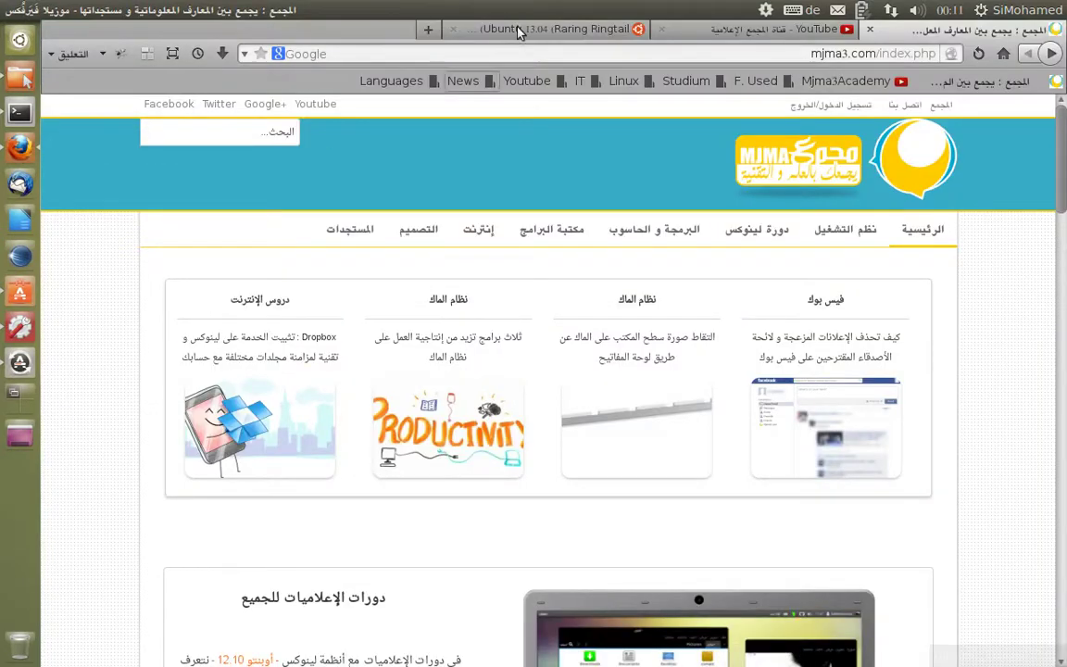
left_click(534, 31)
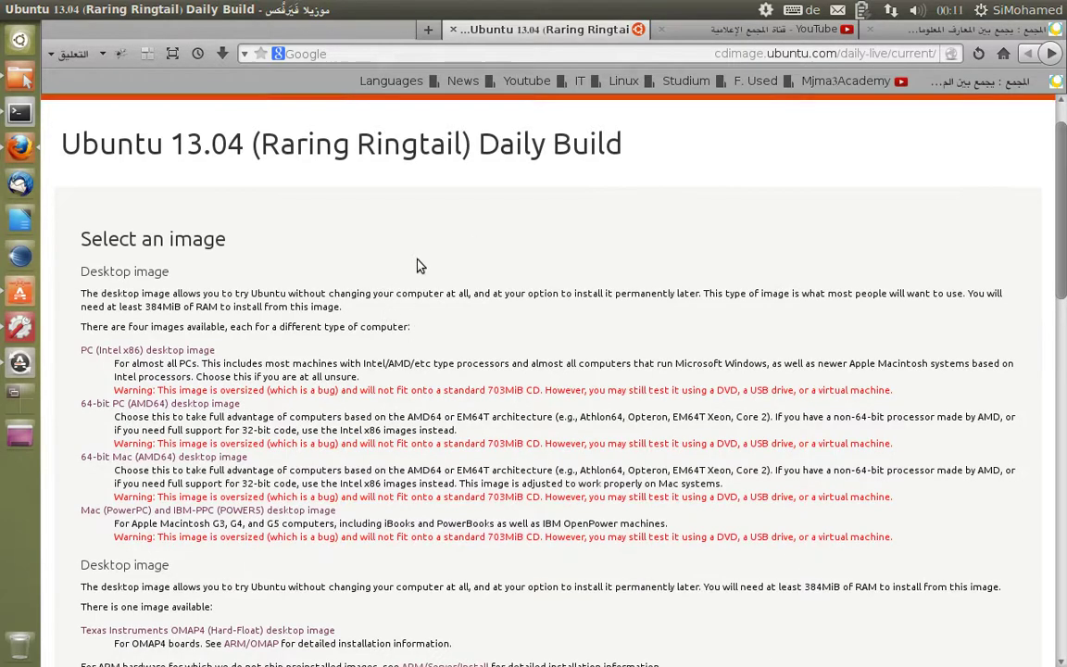
scroll(421, 266, "down", 3)
scroll(189, 477, "down", 5)
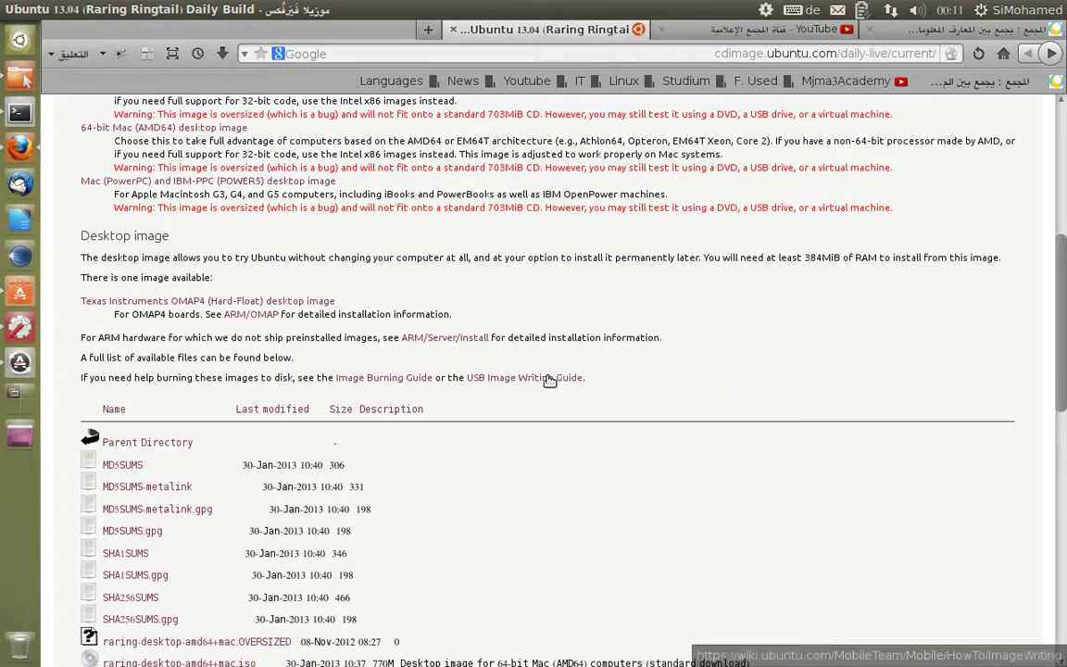
Step: Go back up to the desktop image choices on the daily build page and minimize the Firefox window
scroll(548, 377, "up", 5)
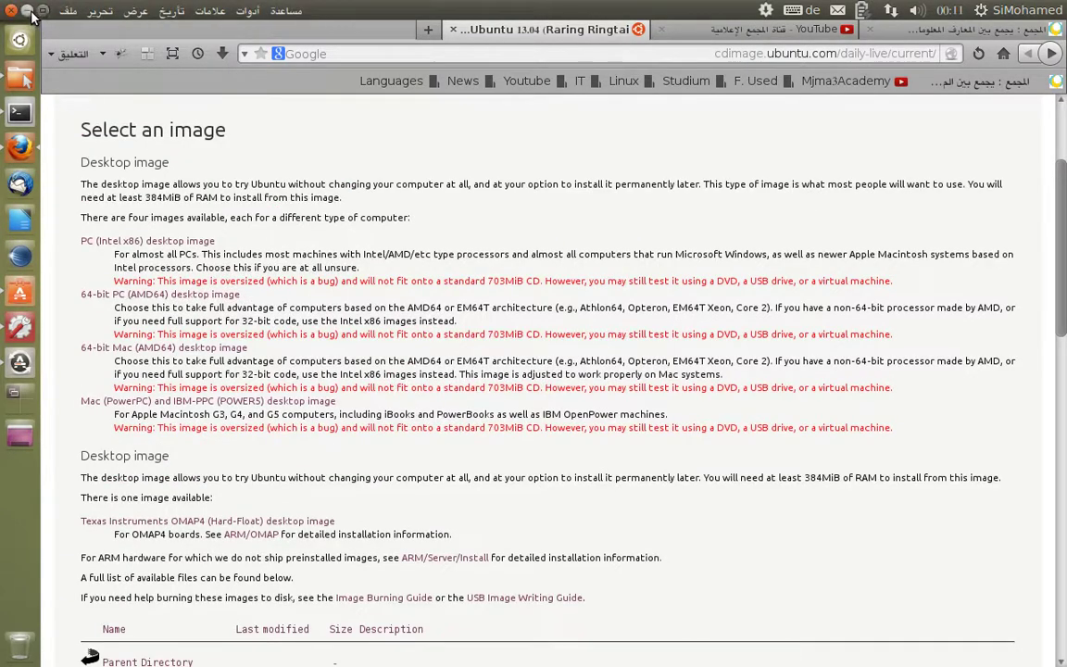
left_click(26, 10)
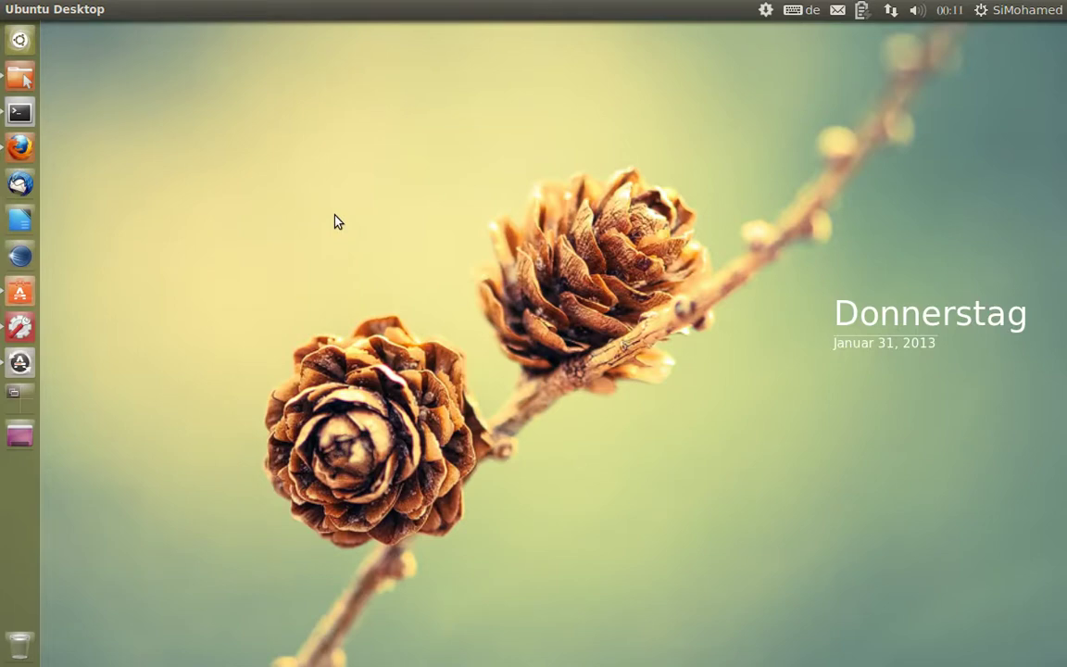
Step: Bring up the run-command prompt, highlight parts of the update-manager -d command including its -d option, and dismiss the prompt without running it
key("alt+F2")
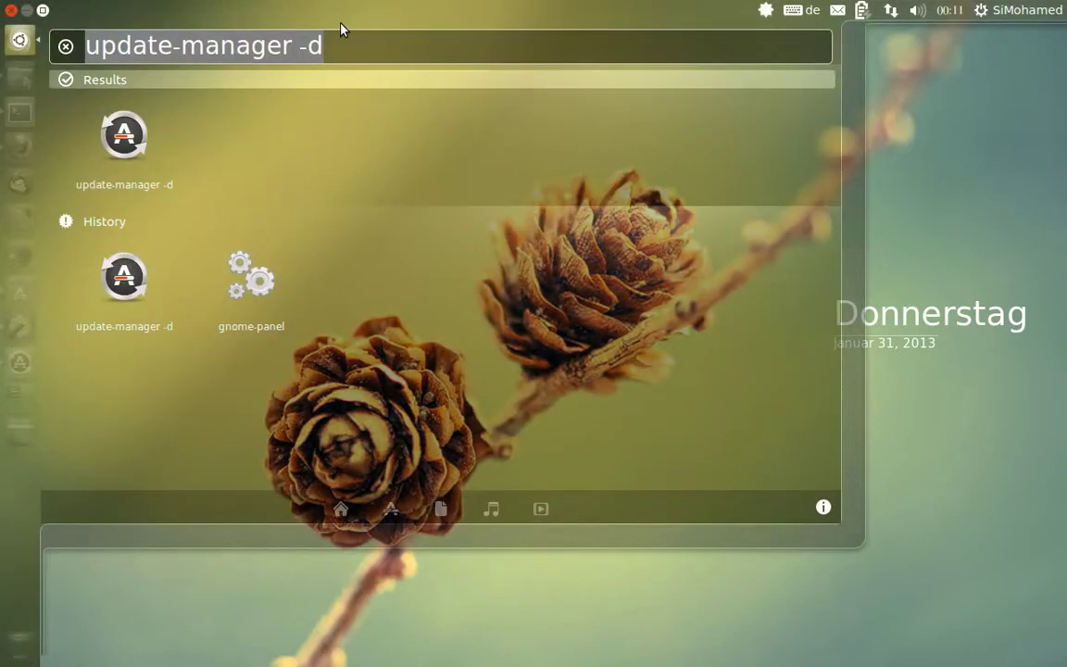
triple_click(134, 58)
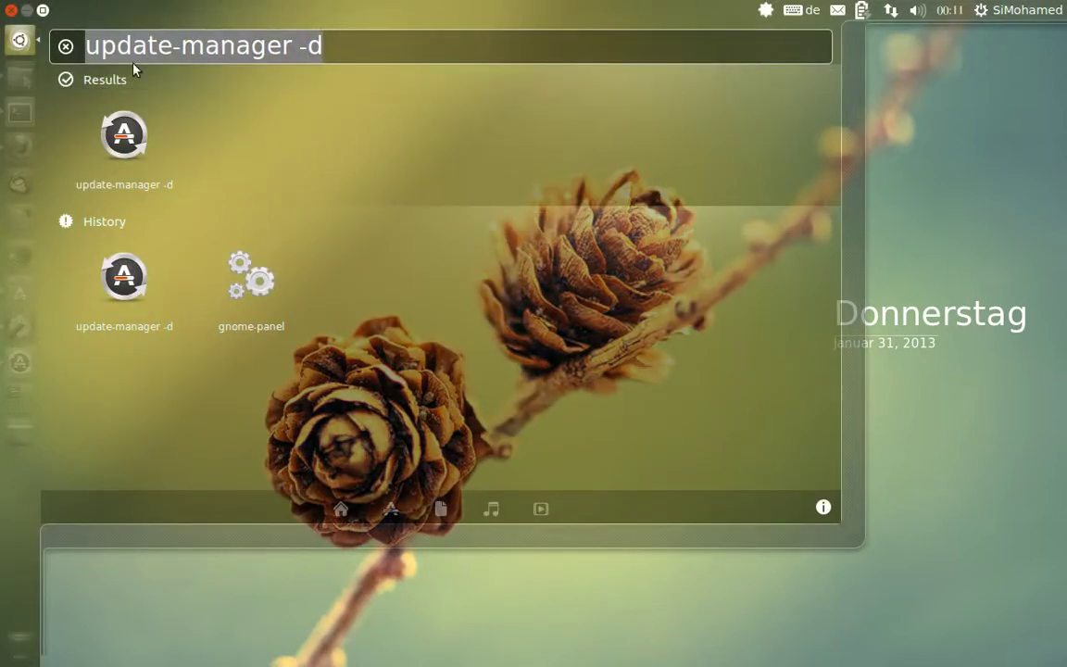
left_click(134, 58)
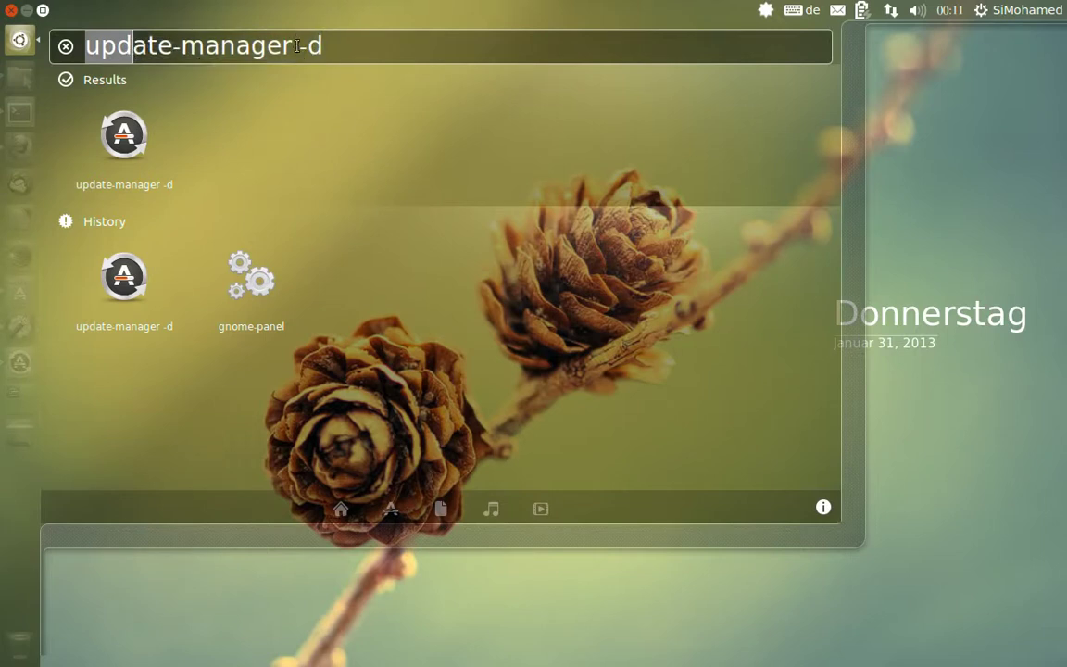
left_click_drag(299, 44, 338, 42)
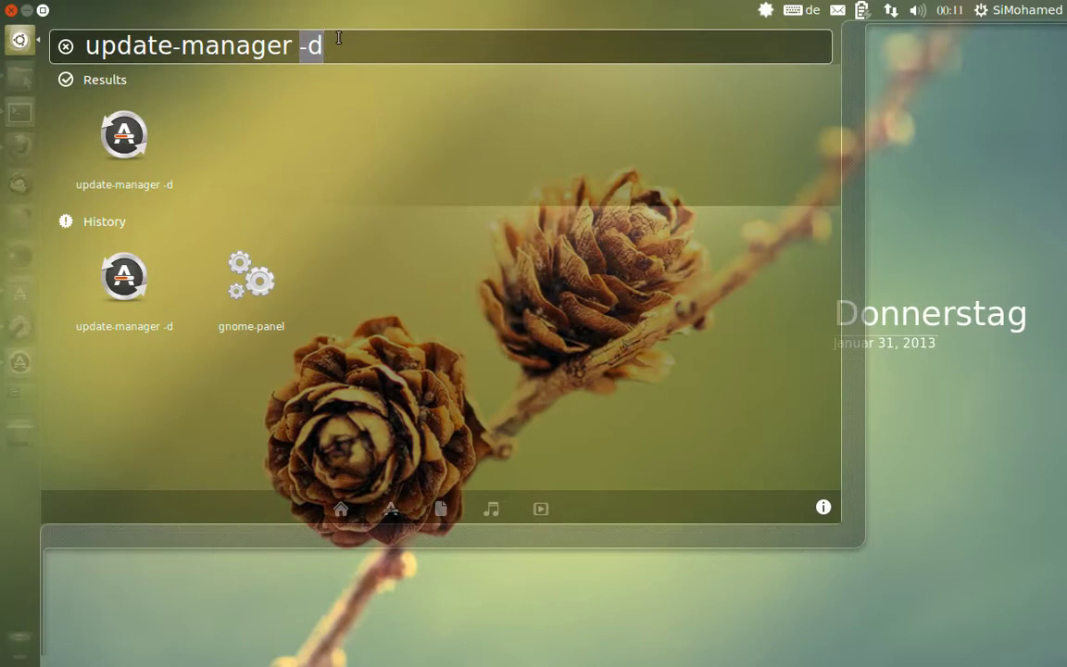
left_click(269, 612)
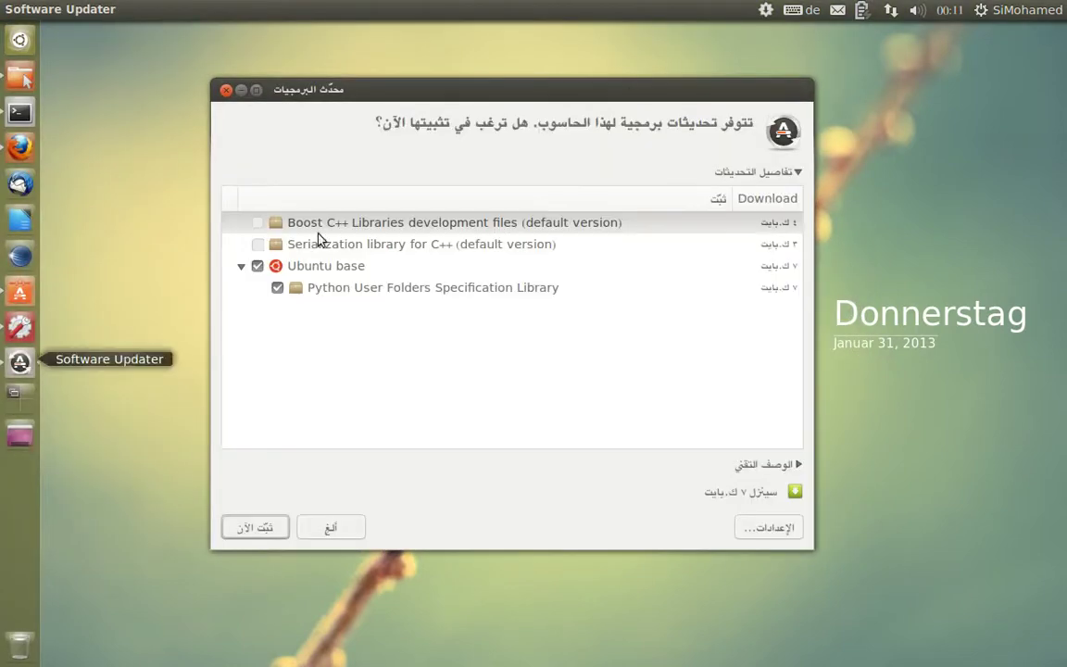
Step: View the updates listed in Software Updater, move its window slightly higher on the desktop, and minimize it
left_click_drag(626, 98, 632, 77)
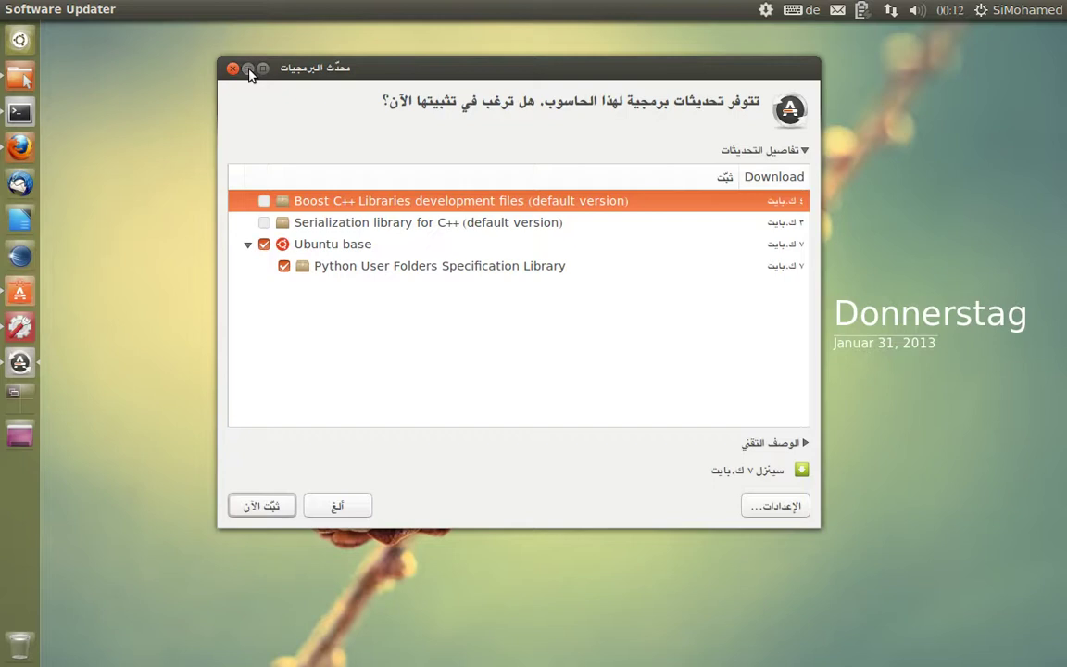
left_click(248, 70)
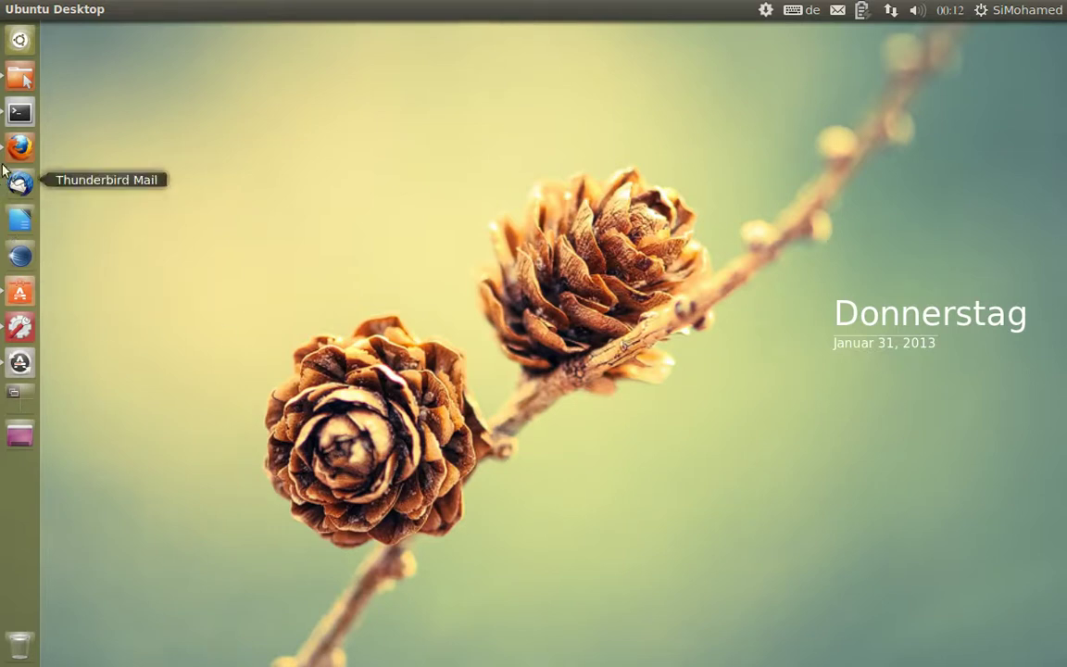
left_click(13, 114)
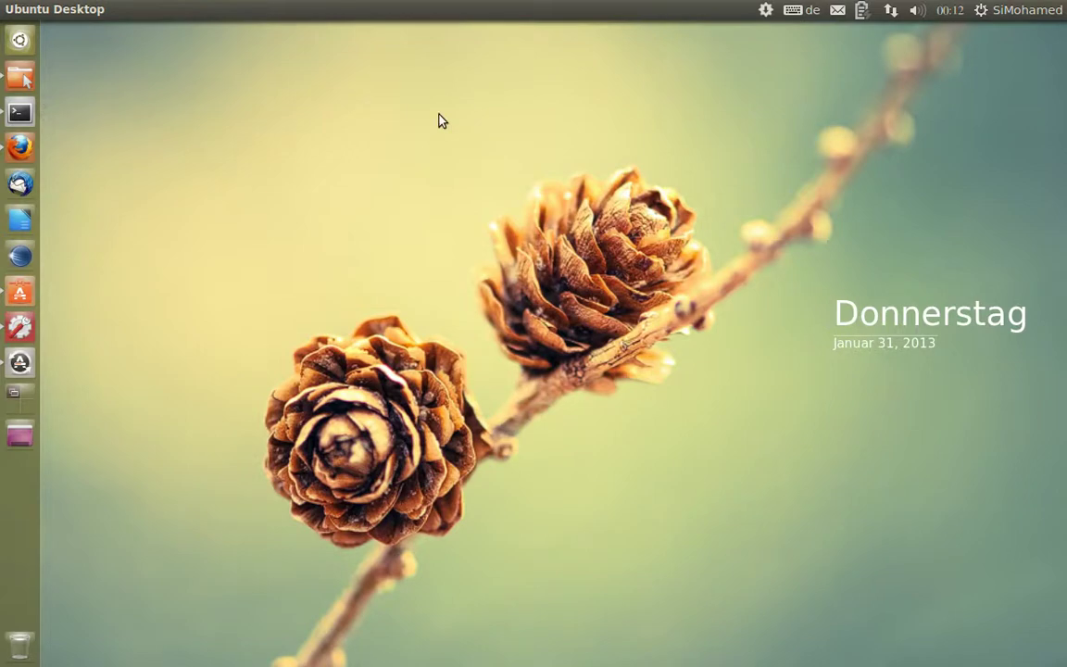